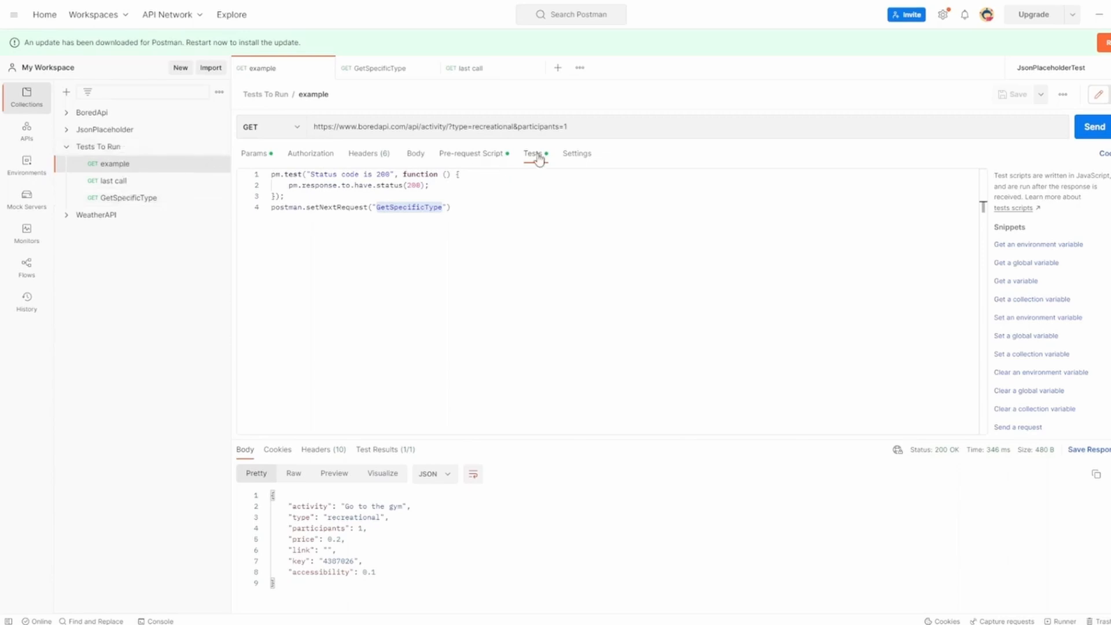
# Review the setNextRequest calls in the test scripts of the example, GetSpecificType and last call requests.
pyautogui.moveTo(454, 207); pyautogui.dragTo(310, 207)
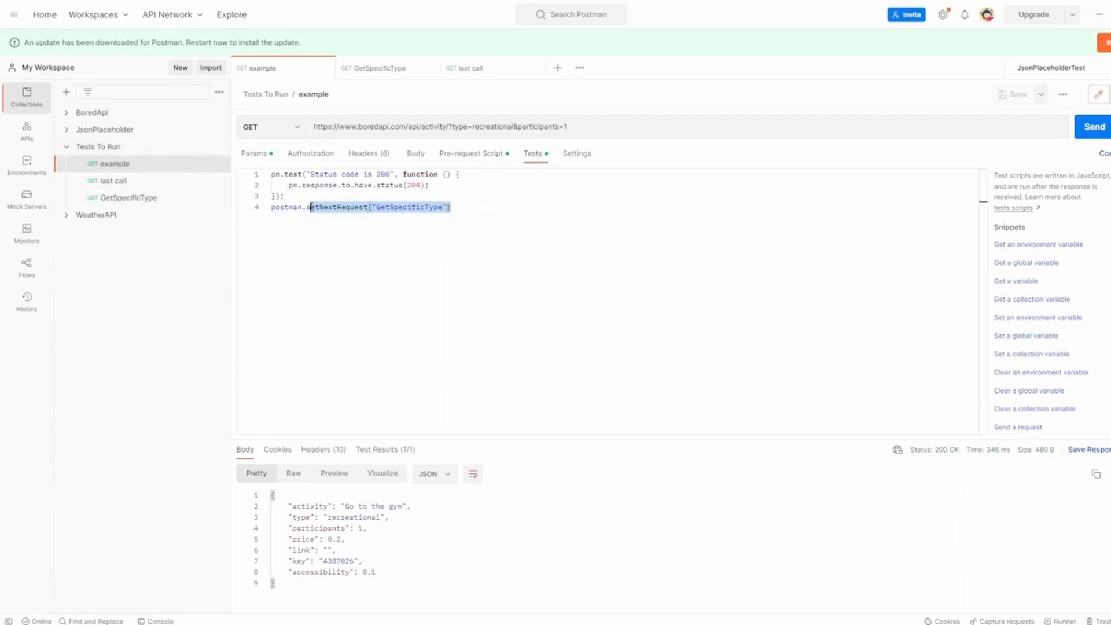
pyautogui.doubleClick(379, 206)
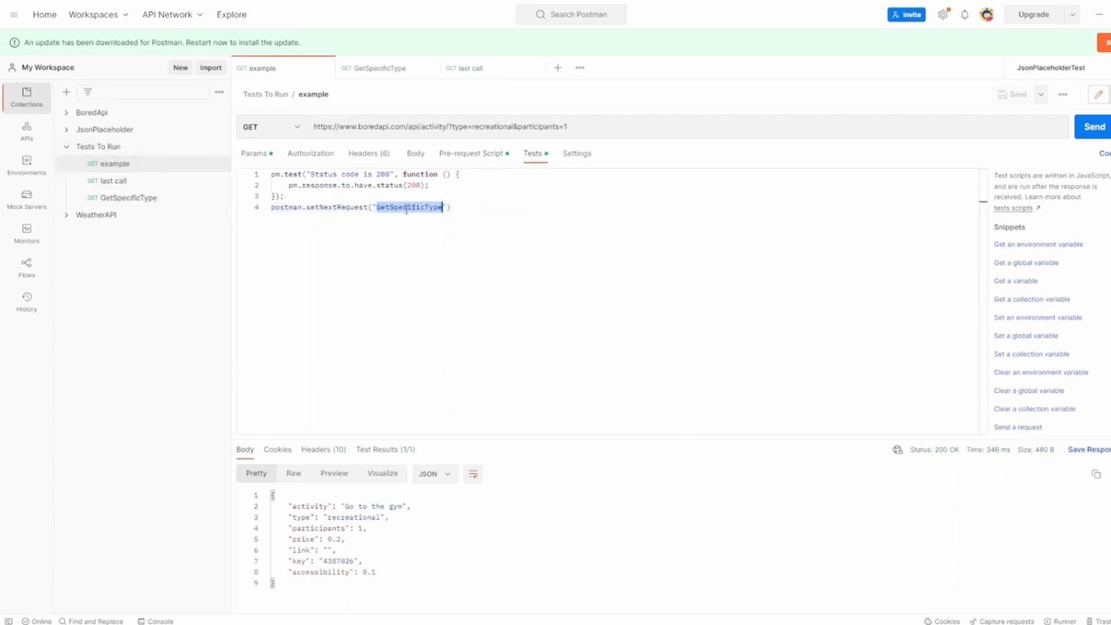
pyautogui.click(121, 201)
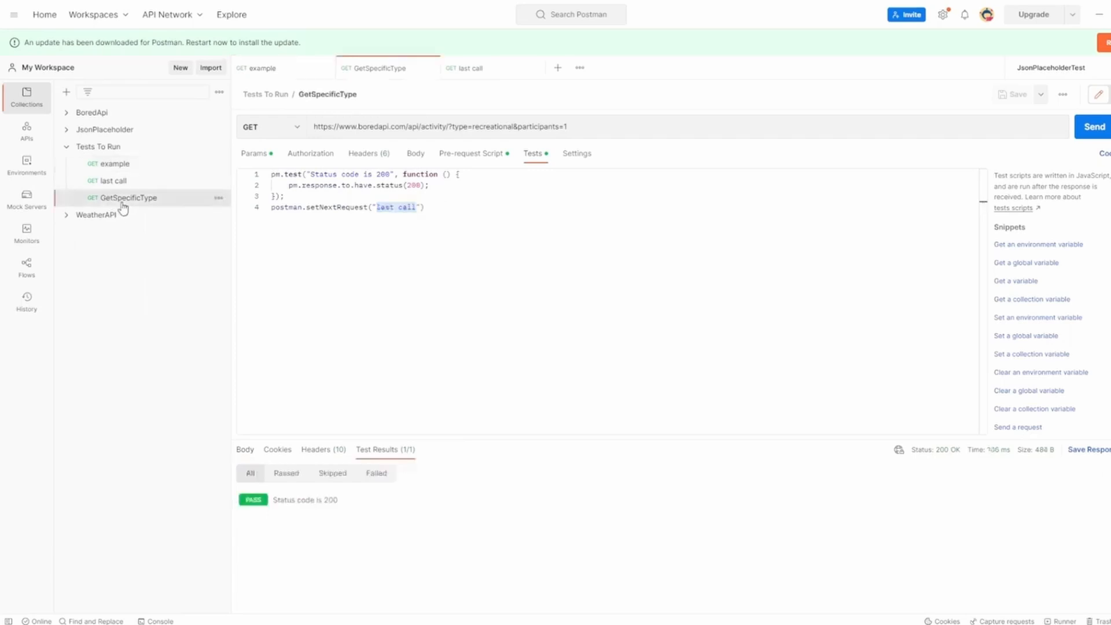
pyautogui.doubleClick(390, 206)
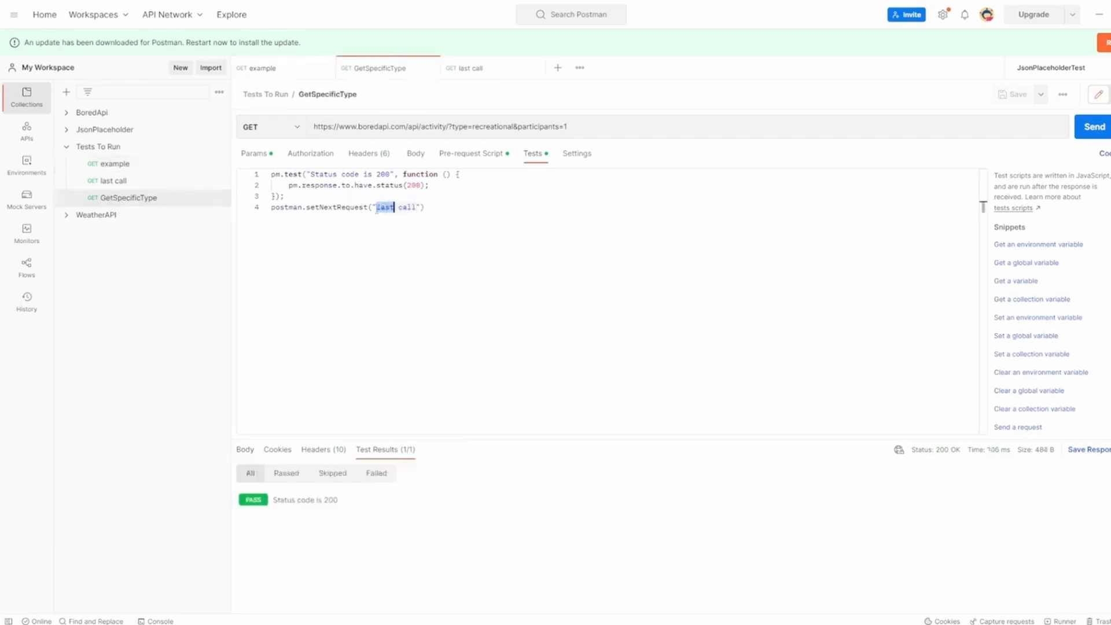
pyautogui.click(113, 181)
pyautogui.doubleClick(386, 217)
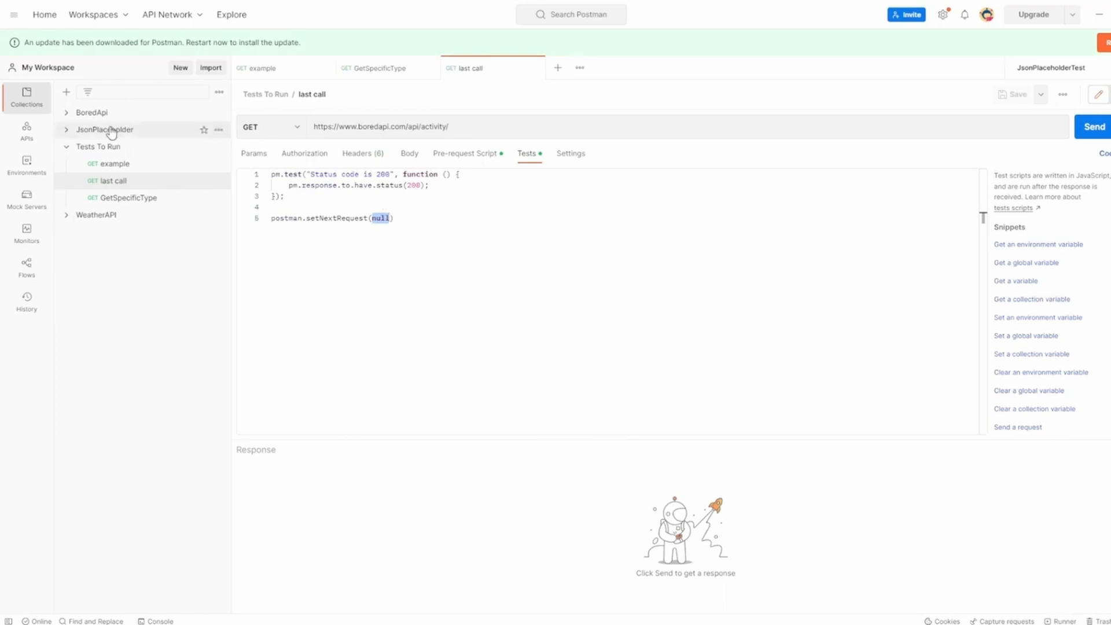
# Start a new monitor for the Tests To Run collection, keeping its name and the CURRENT collection tag.
pyautogui.click(27, 233)
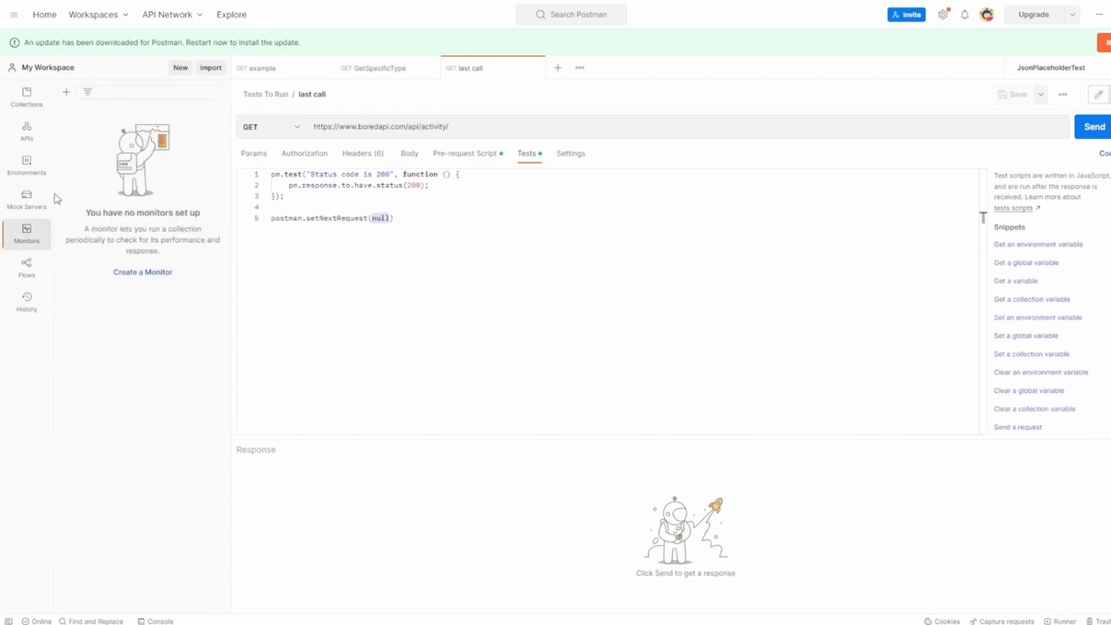
pyautogui.click(26, 159)
pyautogui.click(27, 96)
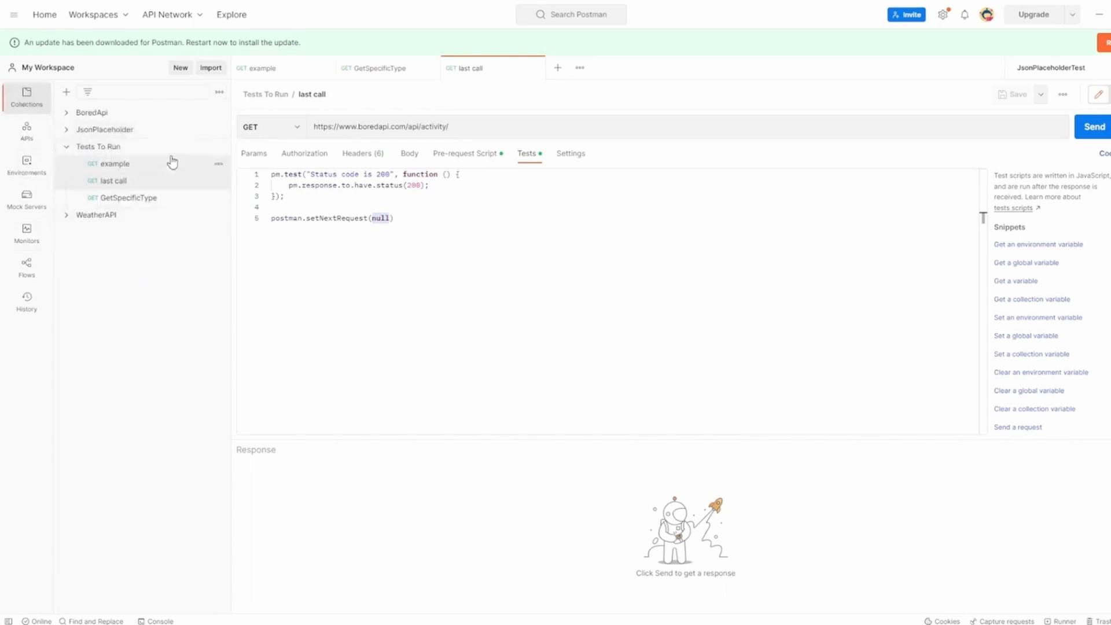
pyautogui.click(219, 147)
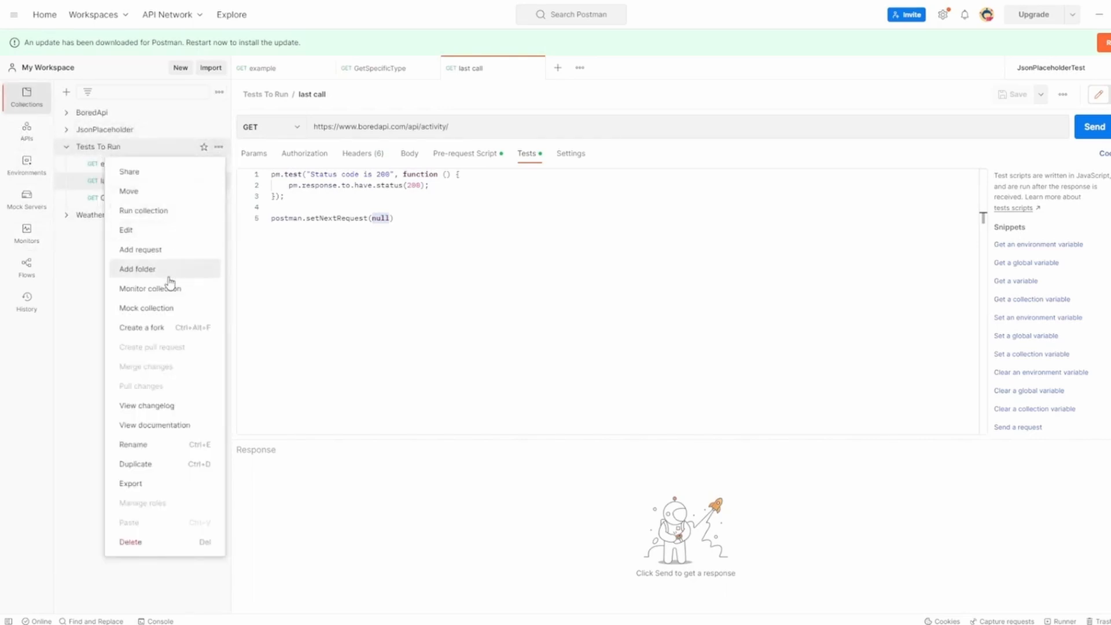
pyautogui.click(163, 288)
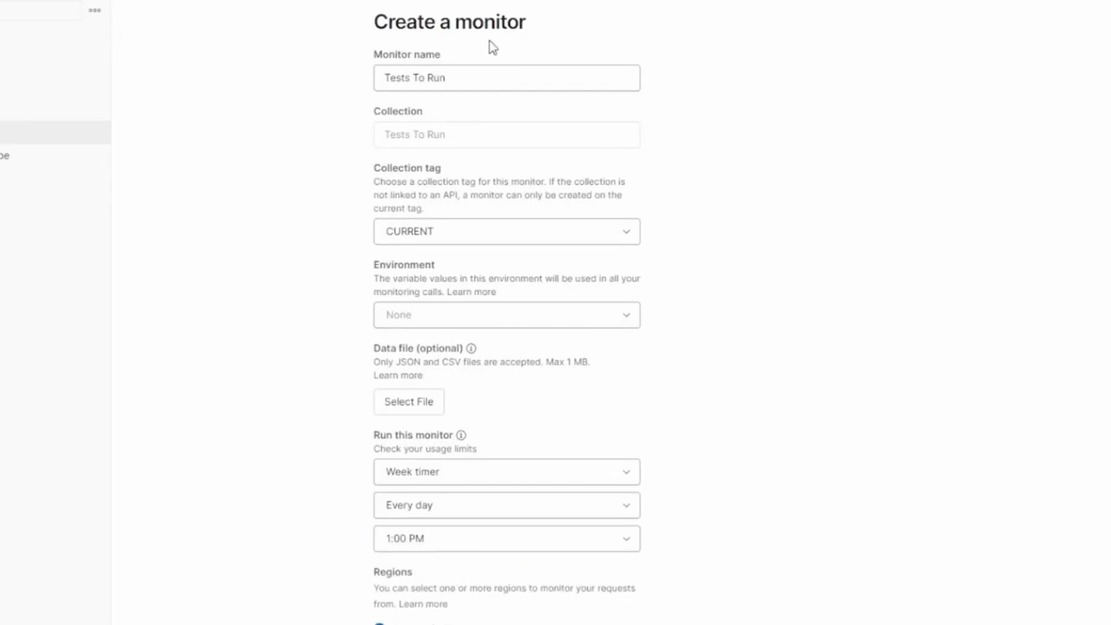
pyautogui.moveTo(468, 74); pyautogui.dragTo(380, 74)
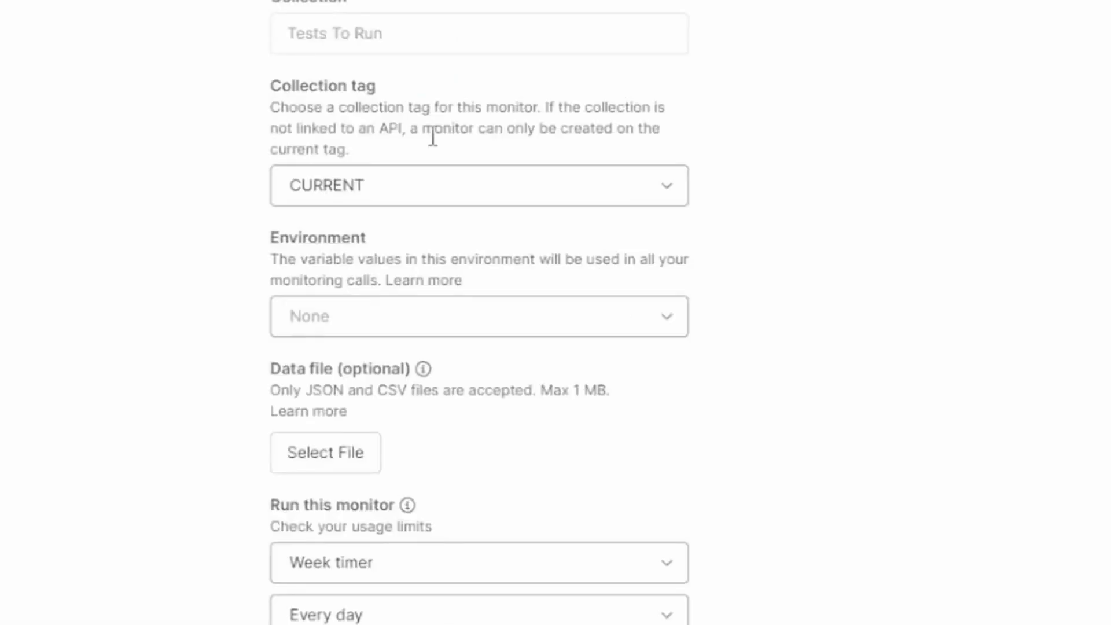
pyautogui.moveTo(335, 110); pyautogui.dragTo(404, 109)
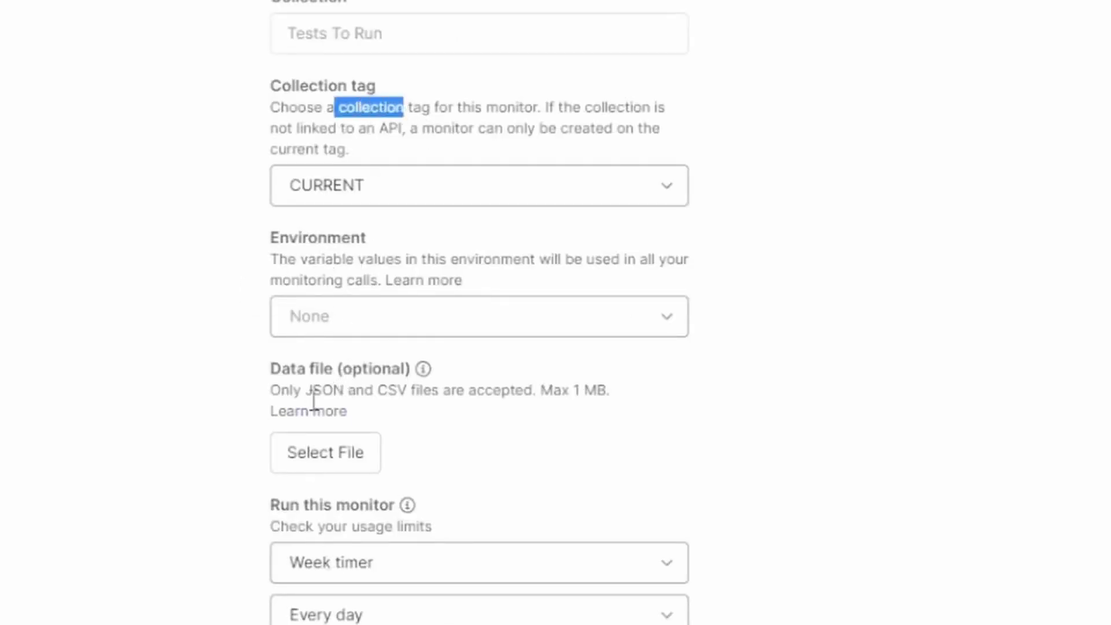
# Schedule the monitor with the Hour timer to run every hour and create it.
pyautogui.scroll(-5, 248, 454)
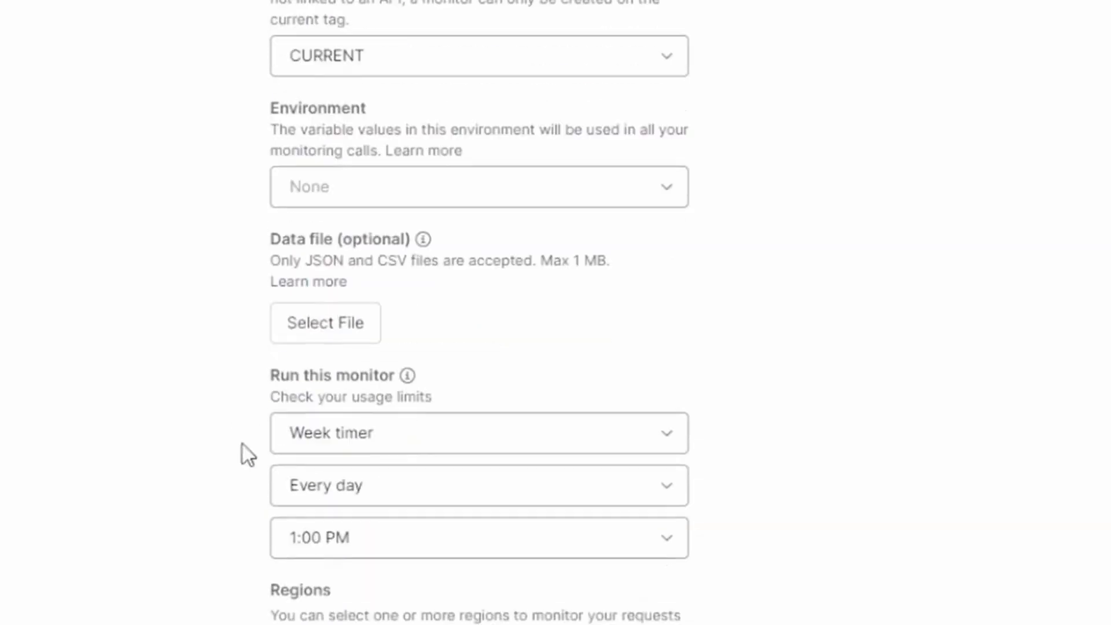
pyautogui.click(321, 313)
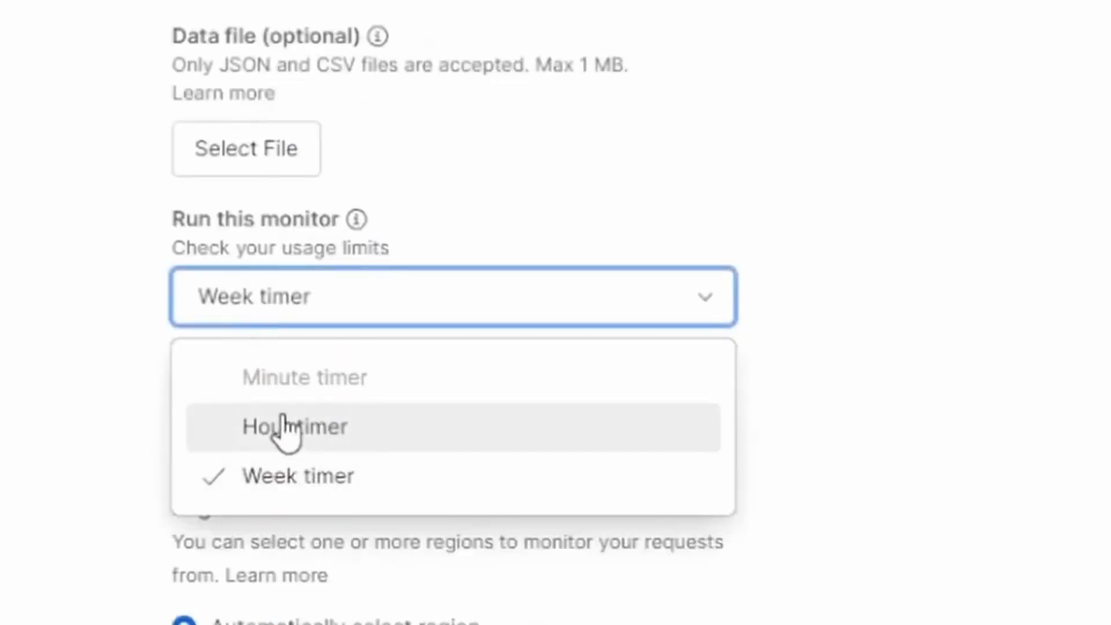
pyautogui.click(283, 428)
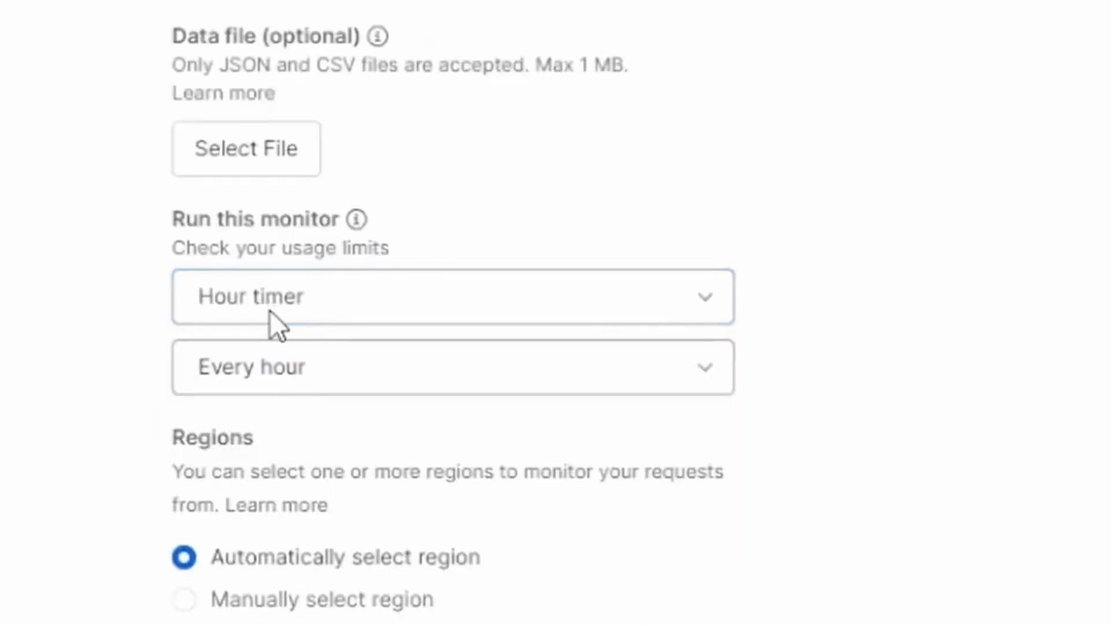
pyautogui.click(272, 317)
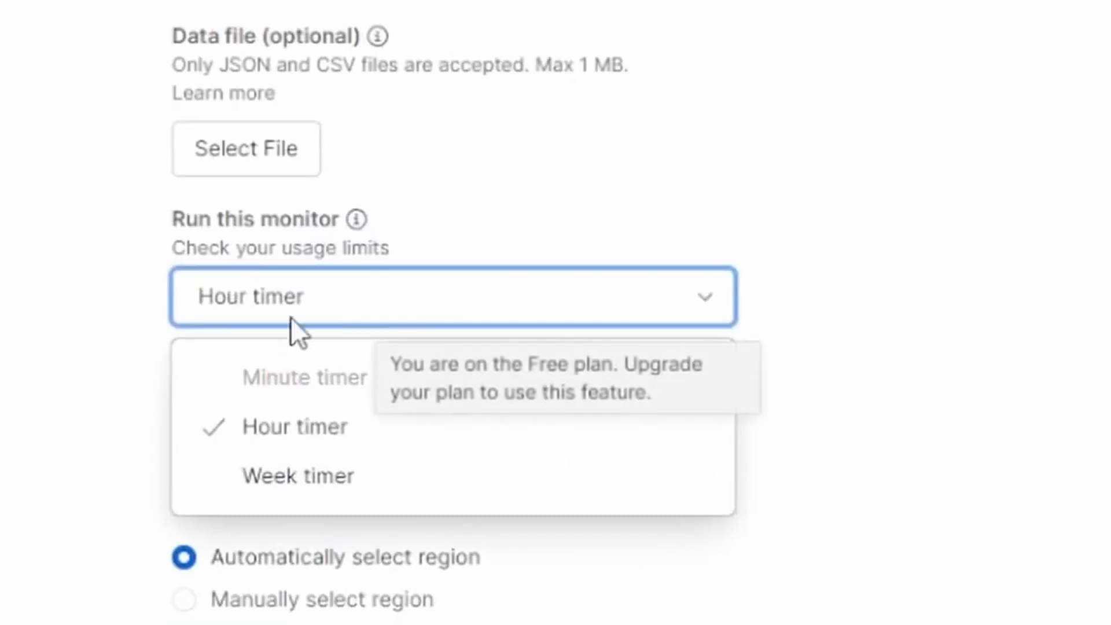
pyautogui.click(270, 420)
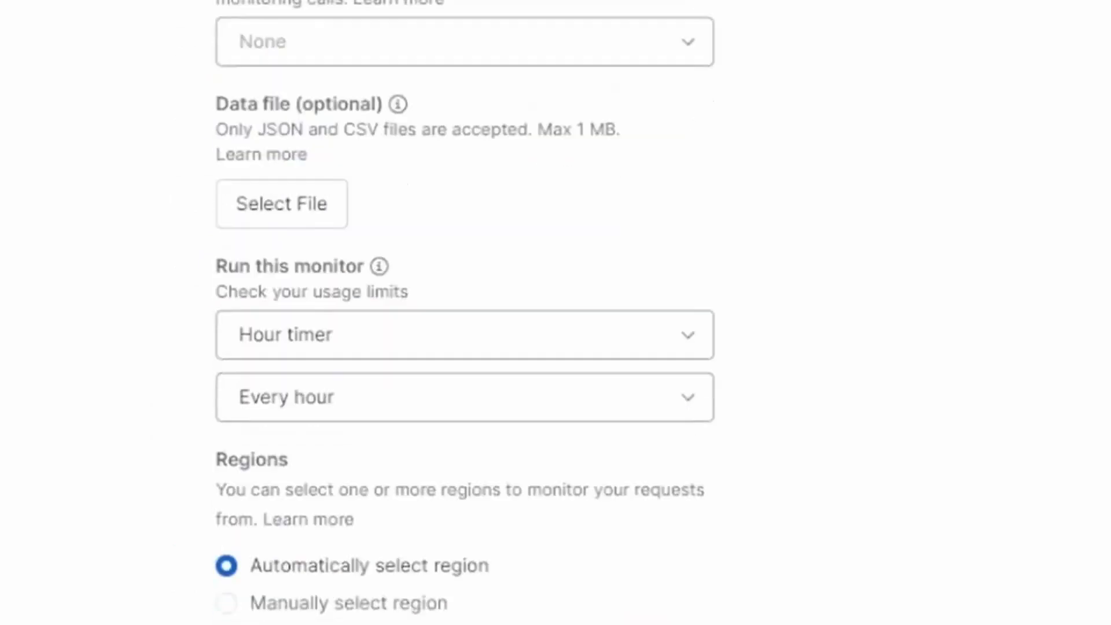
pyautogui.scroll(-1, 315, 619)
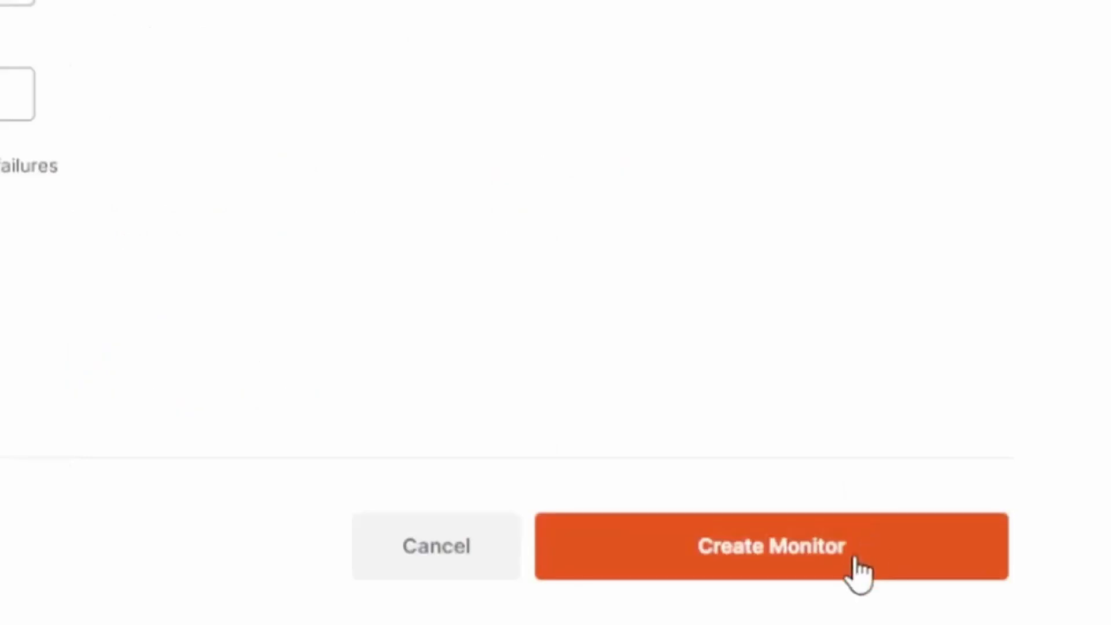
pyautogui.click(858, 555)
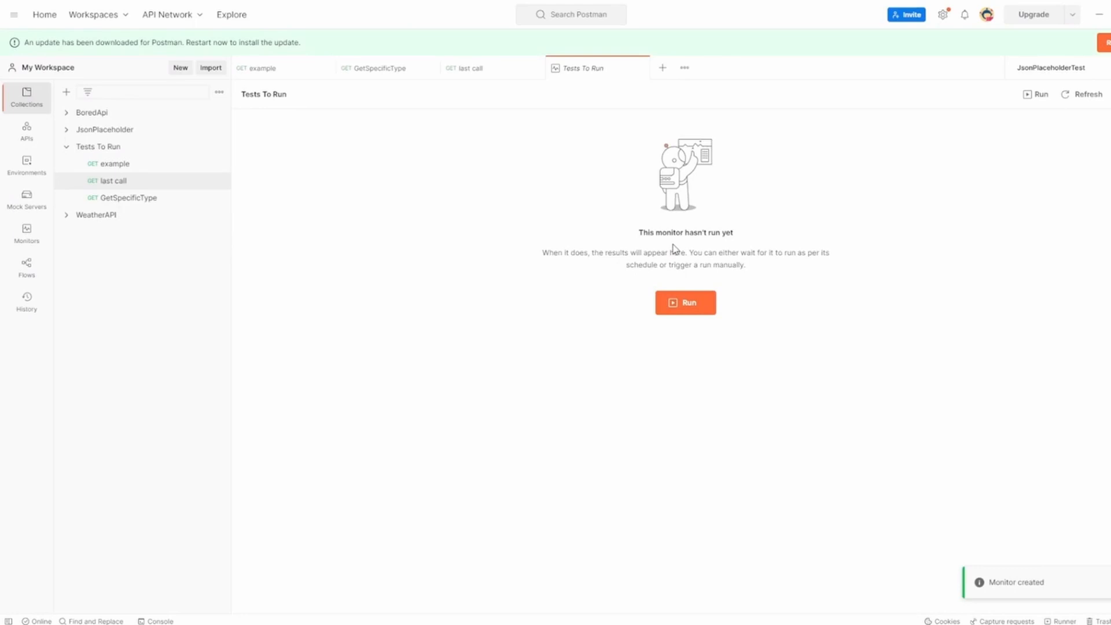
# Trigger a manual run of the Tests To Run monitor and filter its test results to failed tests.
pyautogui.click(677, 305)
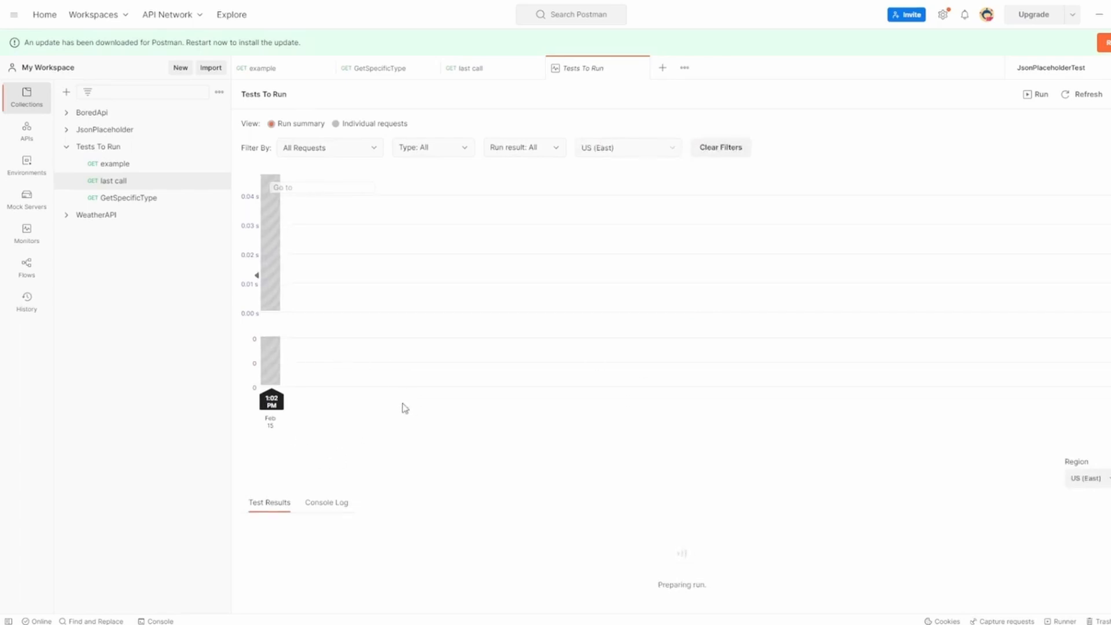
pyautogui.scroll(-1, 408, 410)
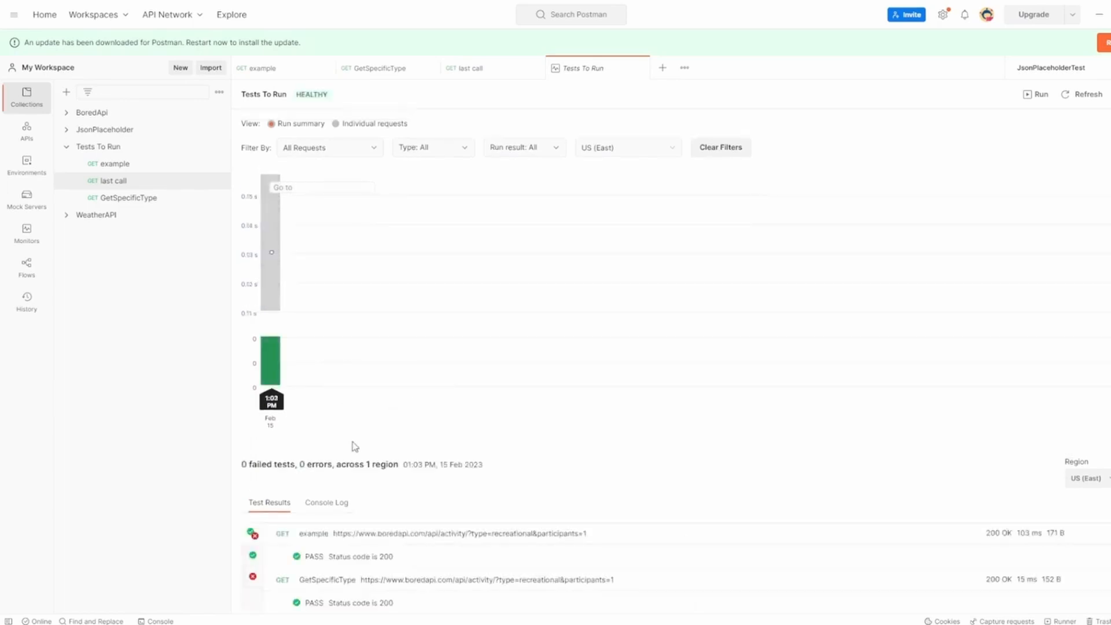
pyautogui.scroll(-3, 350, 442)
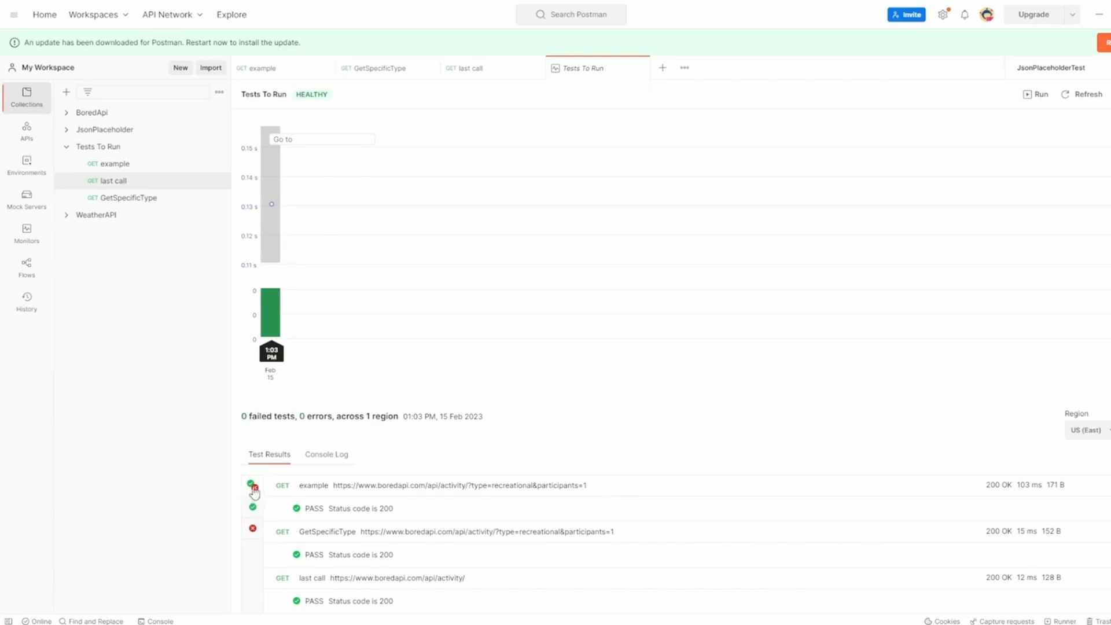
pyautogui.click(253, 530)
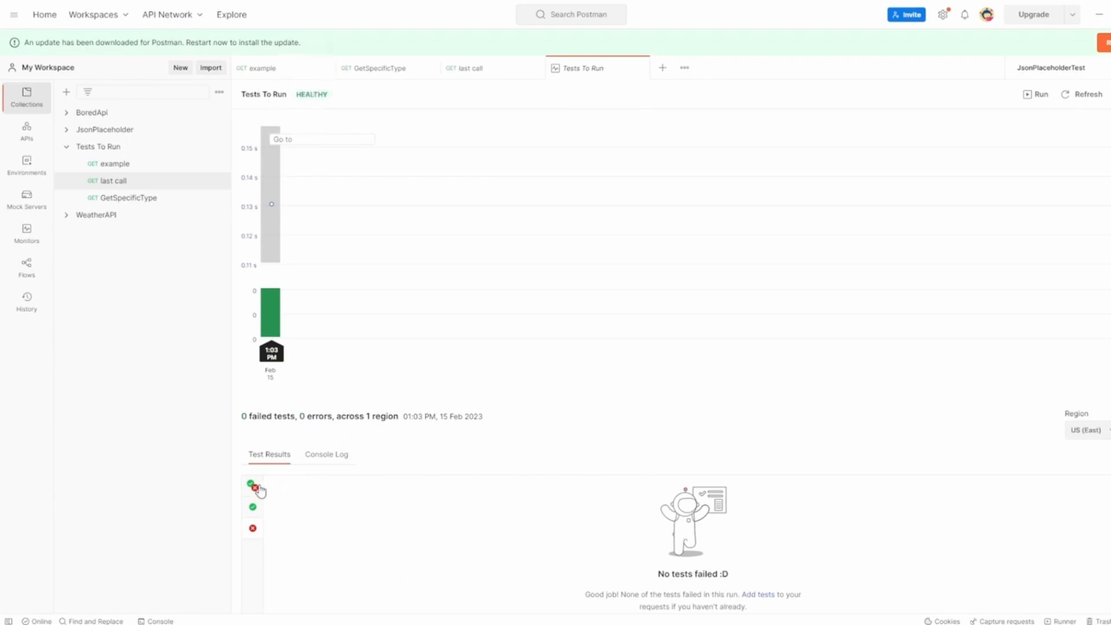
# Read through the run's console log and return to its test results.
pyautogui.click(324, 455)
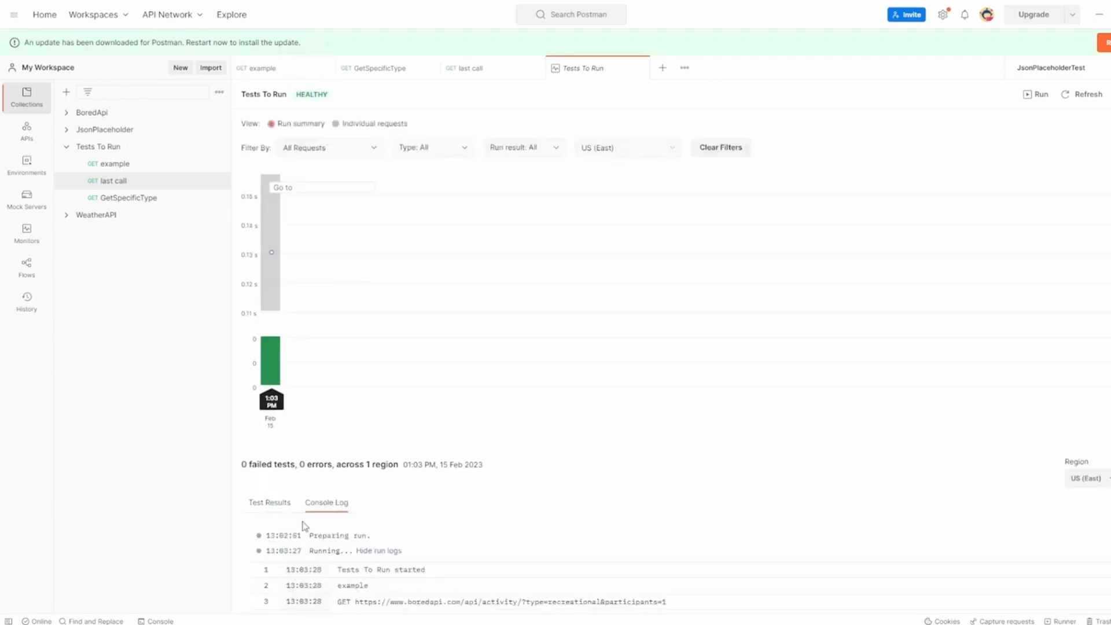
pyautogui.scroll(-3, 325, 527)
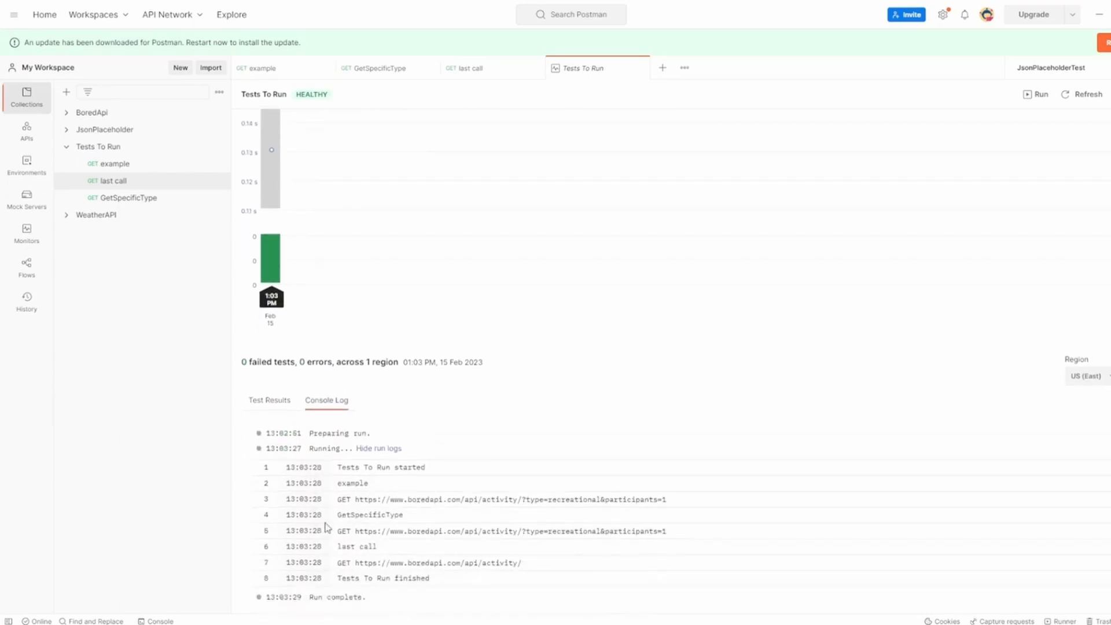
pyautogui.scroll(2, 325, 527)
pyautogui.click(267, 461)
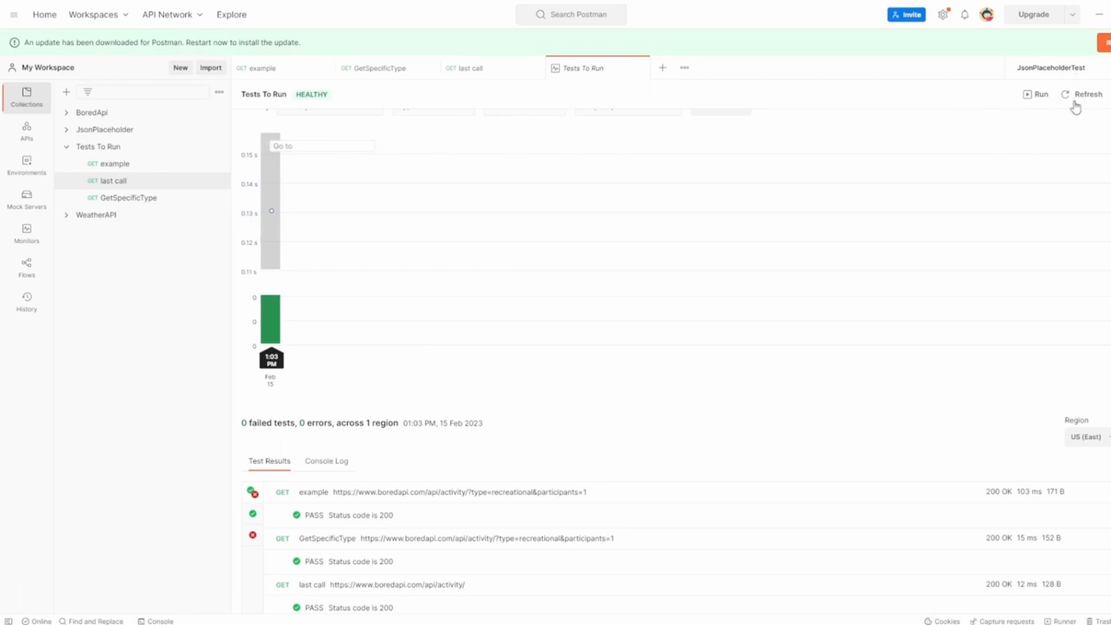
# Run the Tests To Run monitor manually a second time.
pyautogui.click(1037, 98)
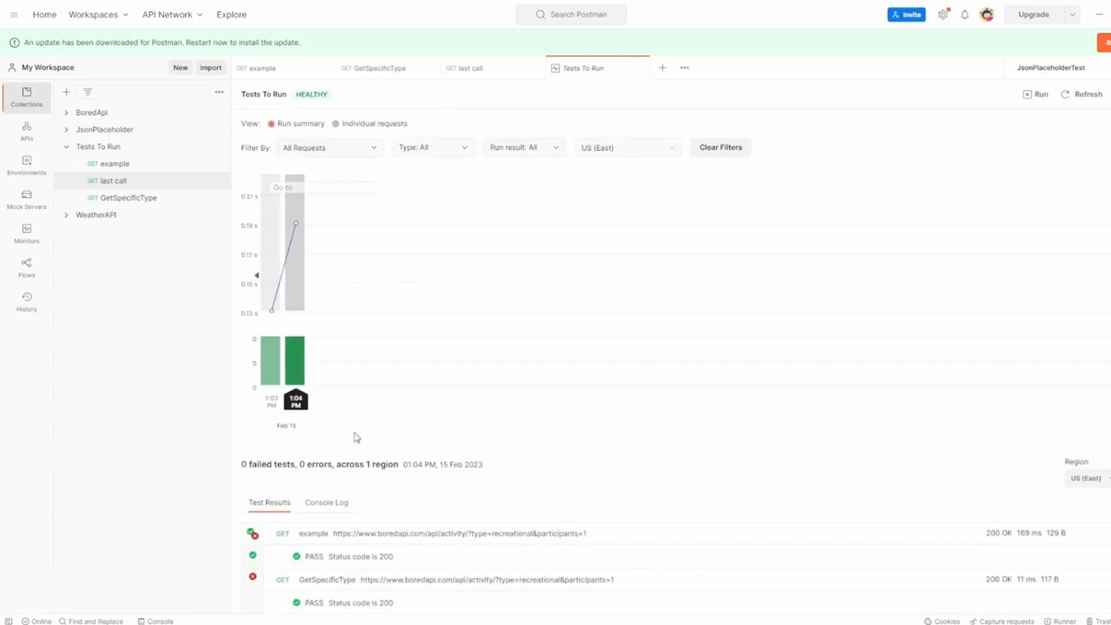
pyautogui.moveTo(318, 94); pyautogui.dragTo(344, 95)
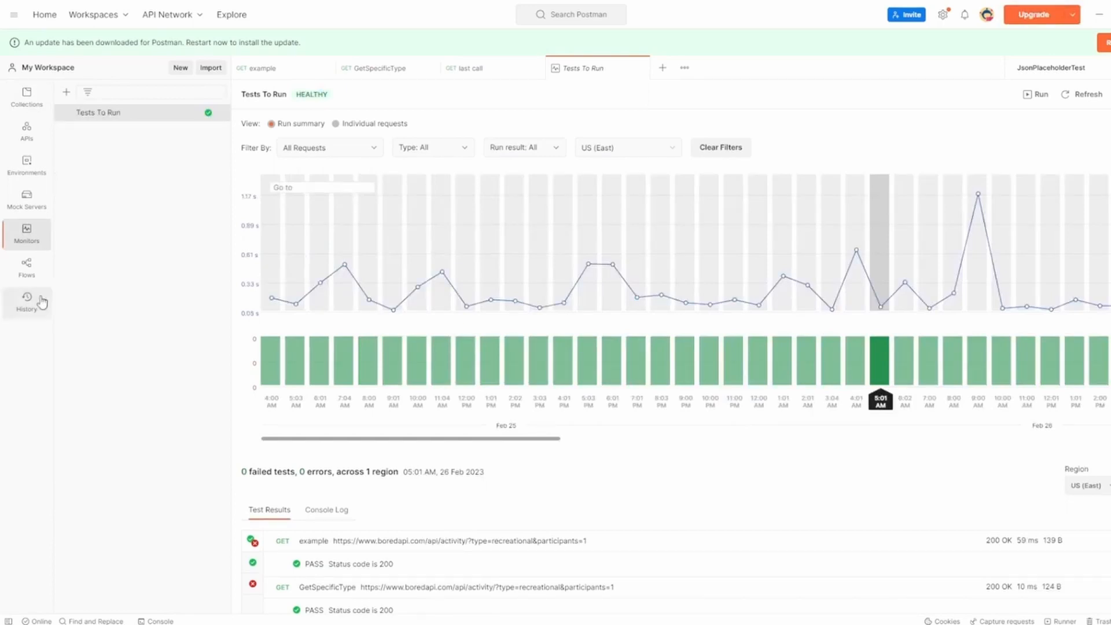
# Inspect the 4:03 AM run of February 24, comparing the individual requests view with the run summary.
pyautogui.click(270, 357)
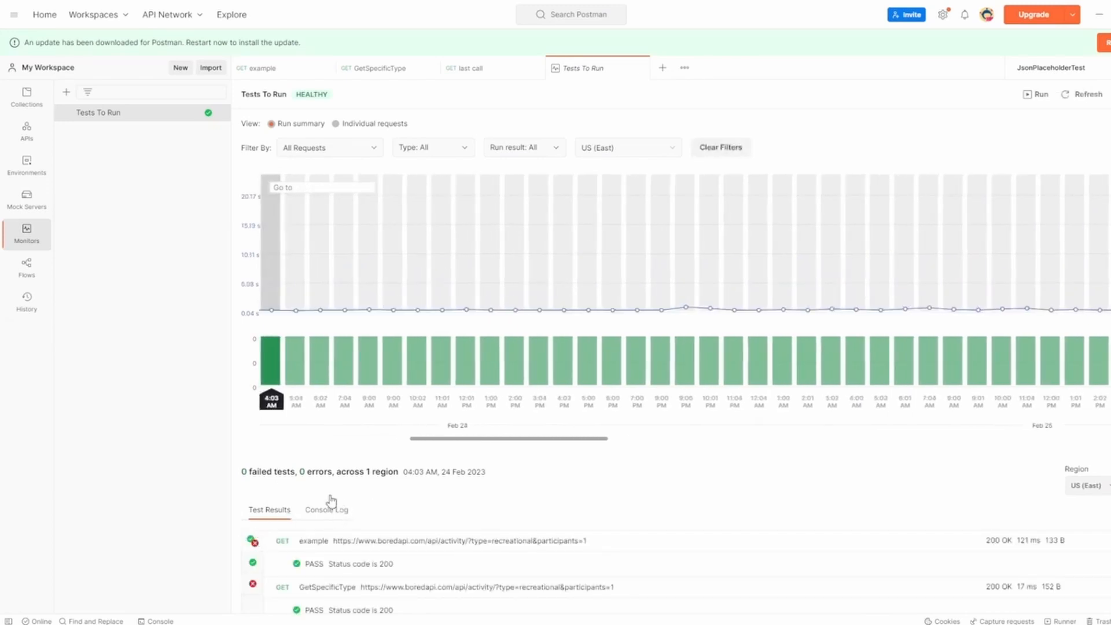
pyautogui.click(336, 124)
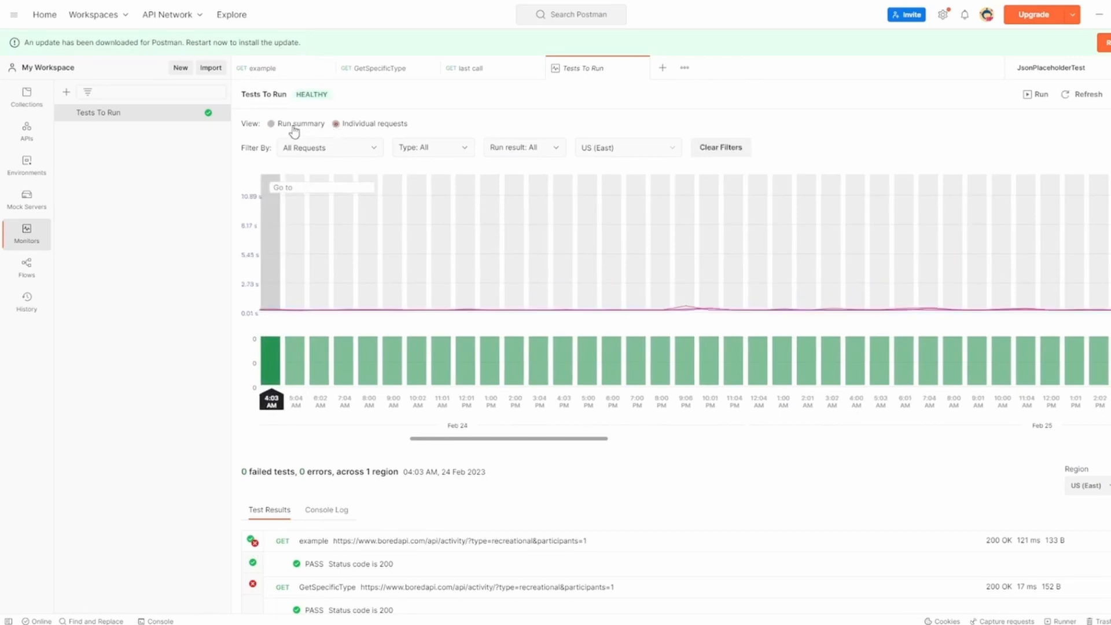
pyautogui.click(270, 124)
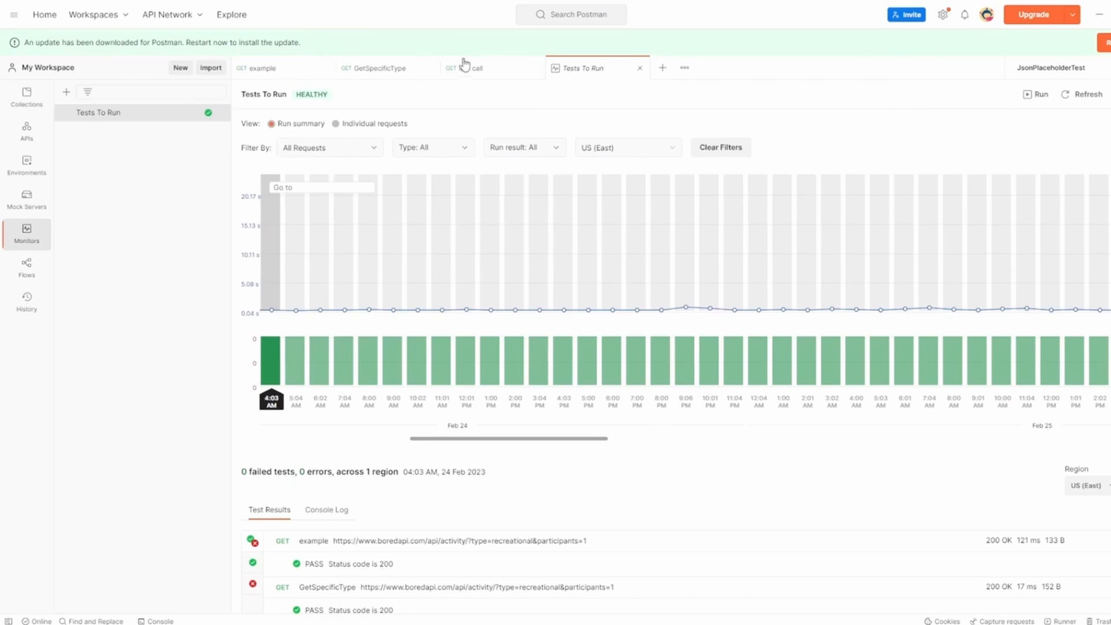
# Close all open tabs and reopen the Tests To Run monitor from the workspace's monitors.
pyautogui.hotkey('ctrl', 'w')
pyautogui.hotkey('ctrl', 'w')
pyautogui.middleClick(359, 65)
pyautogui.middleClick(271, 67)
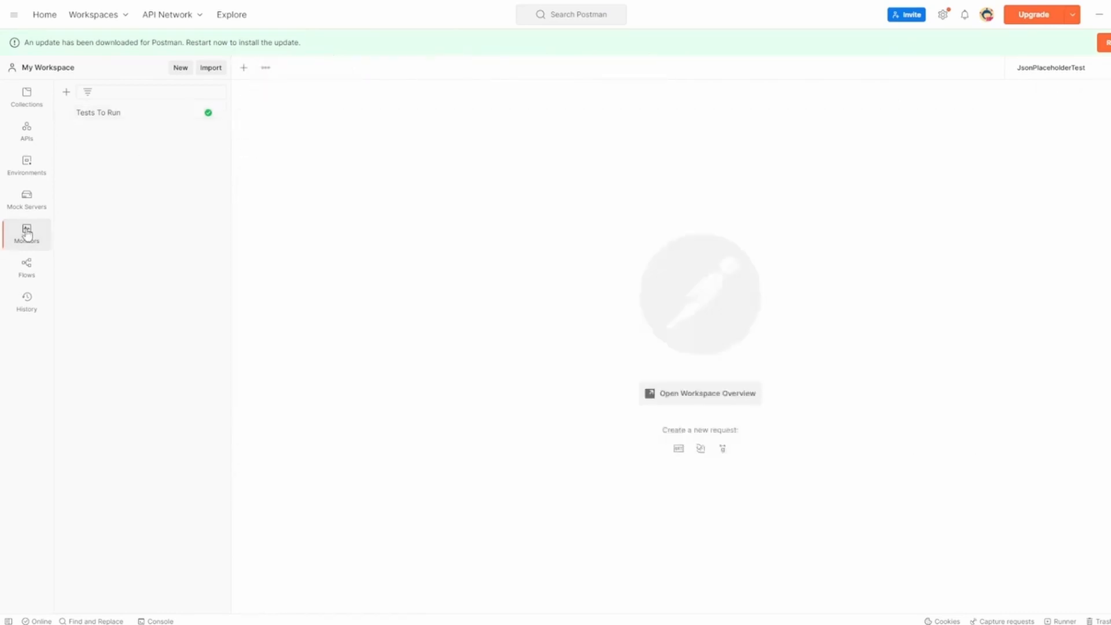
pyautogui.click(99, 112)
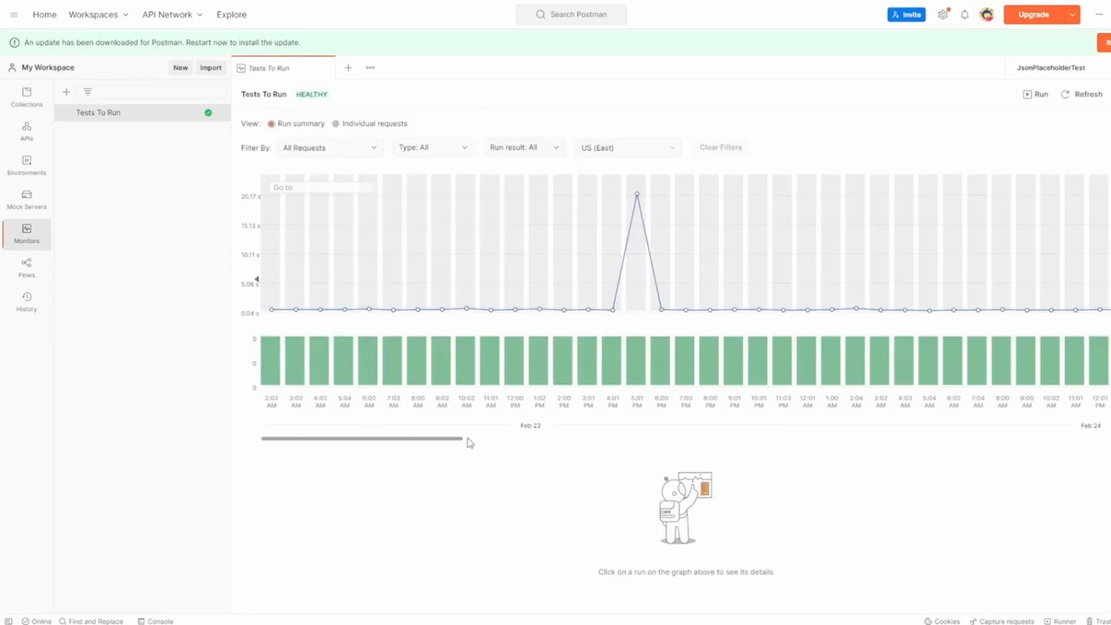
# Refresh the Tests To Run monitor's run history and open the monitor for editing.
pyautogui.moveTo(467, 439); pyautogui.dragTo(403, 438)
pyautogui.moveTo(920, 200)
pyautogui.click(1089, 95)
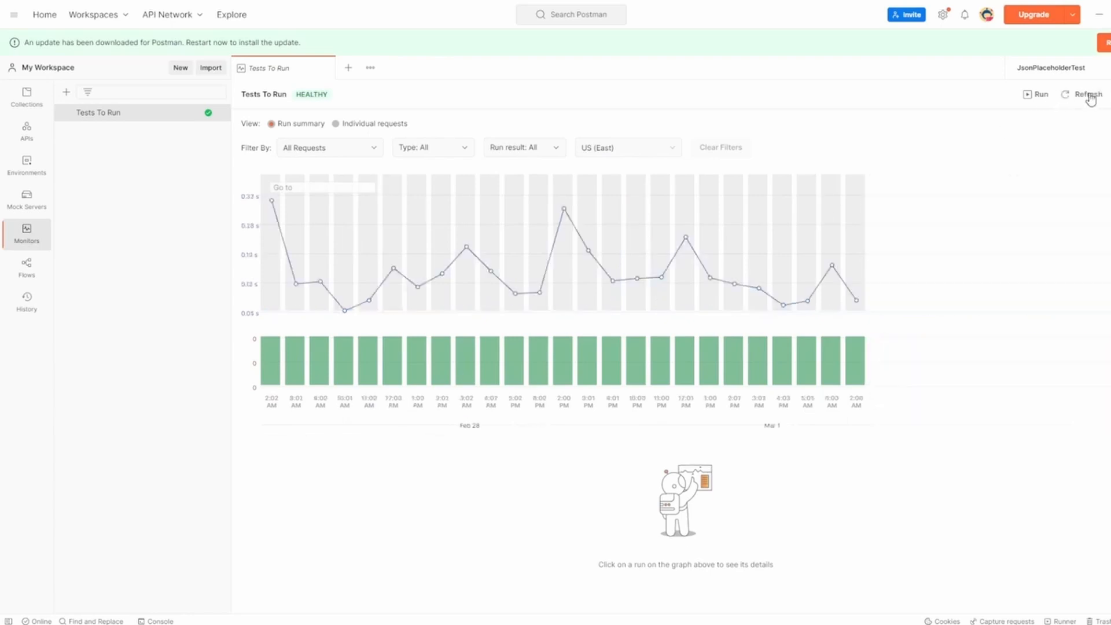
pyautogui.click(1107, 95)
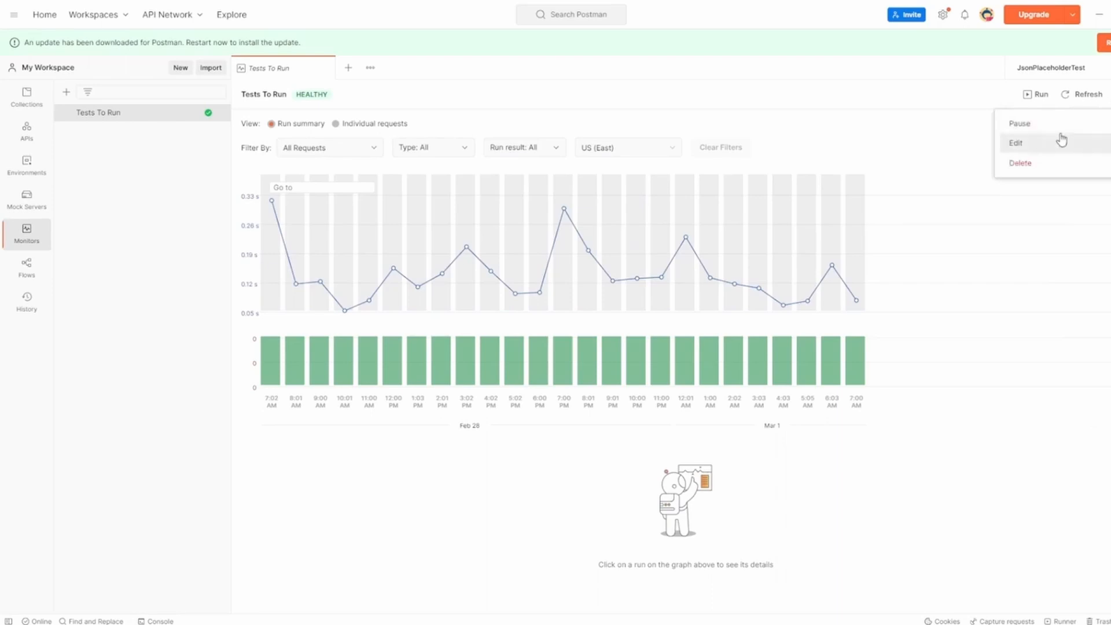
pyautogui.click(1017, 144)
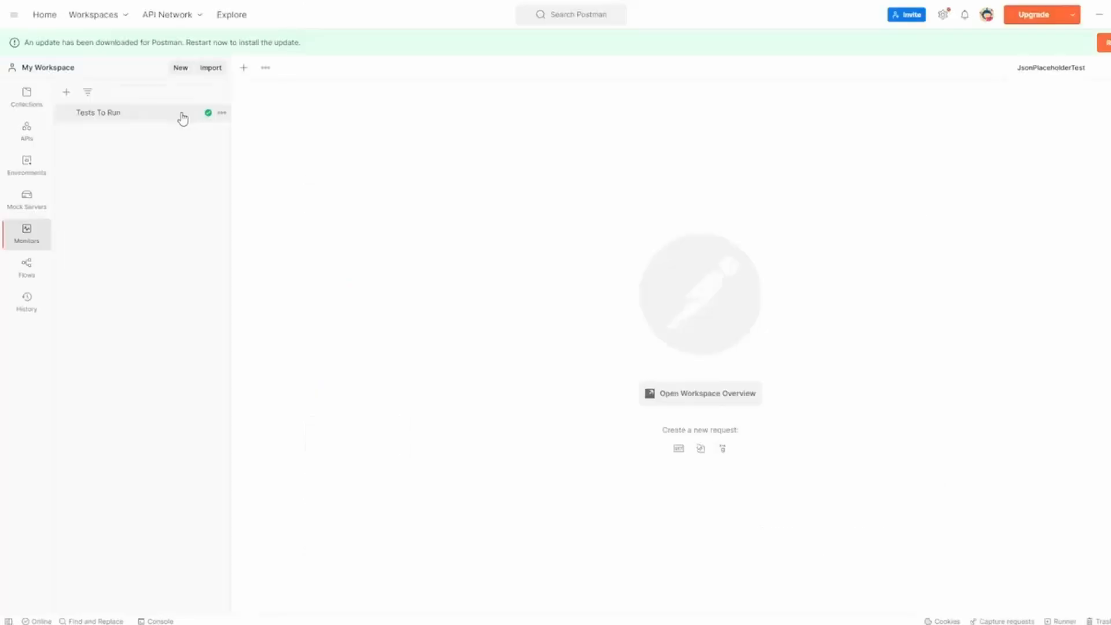
# Reopen the Tests To Run monitor and delete it, confirming the deletion.
pyautogui.click(184, 114)
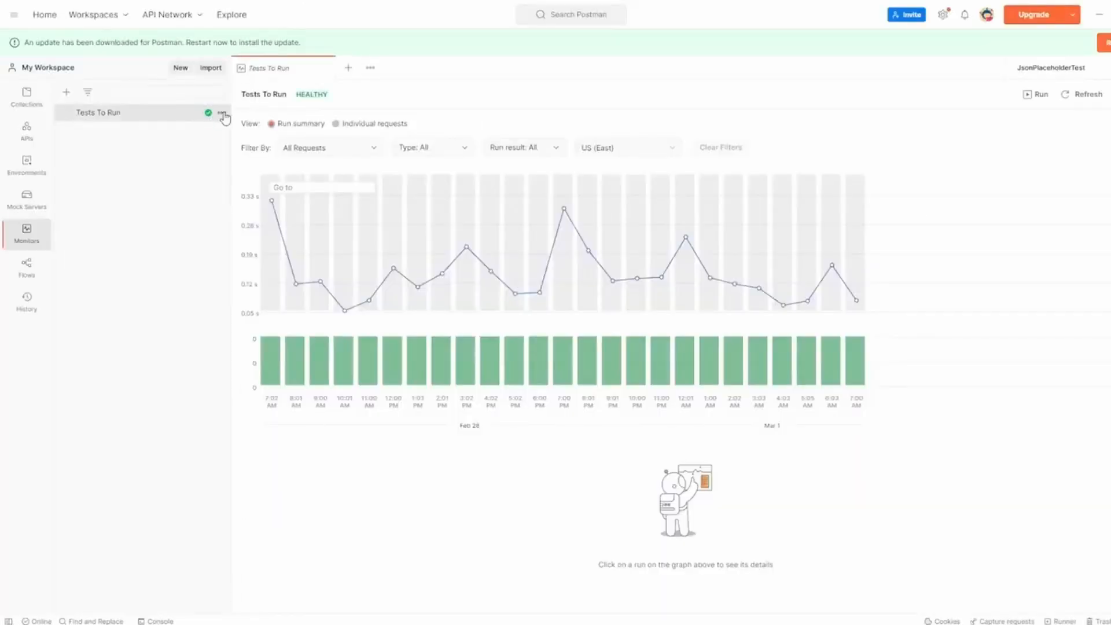
pyautogui.click(222, 114)
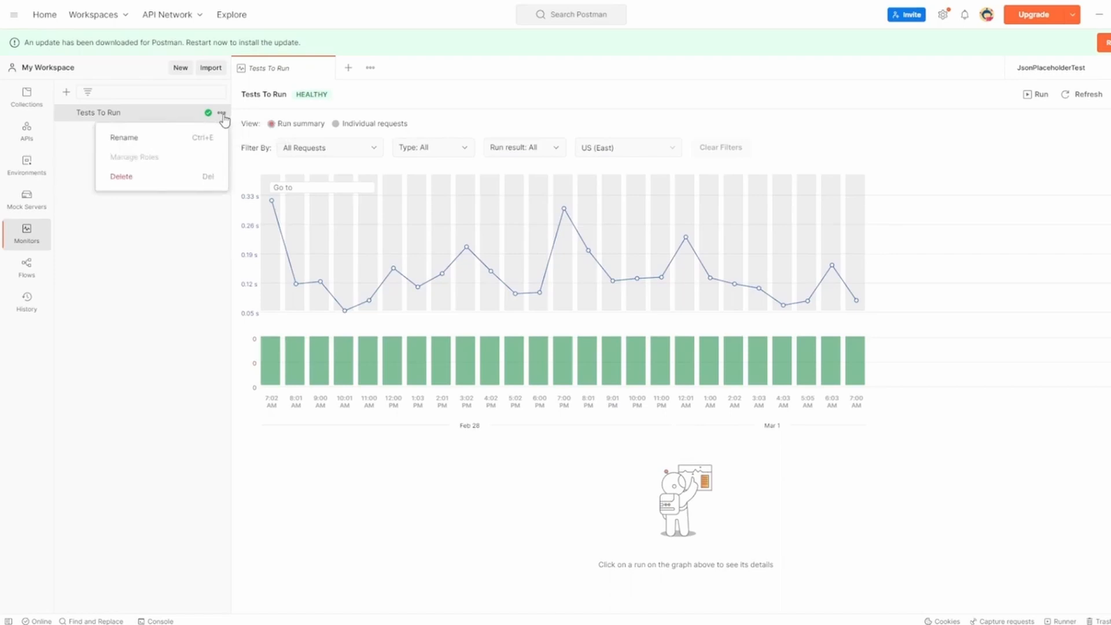
pyautogui.click(223, 115)
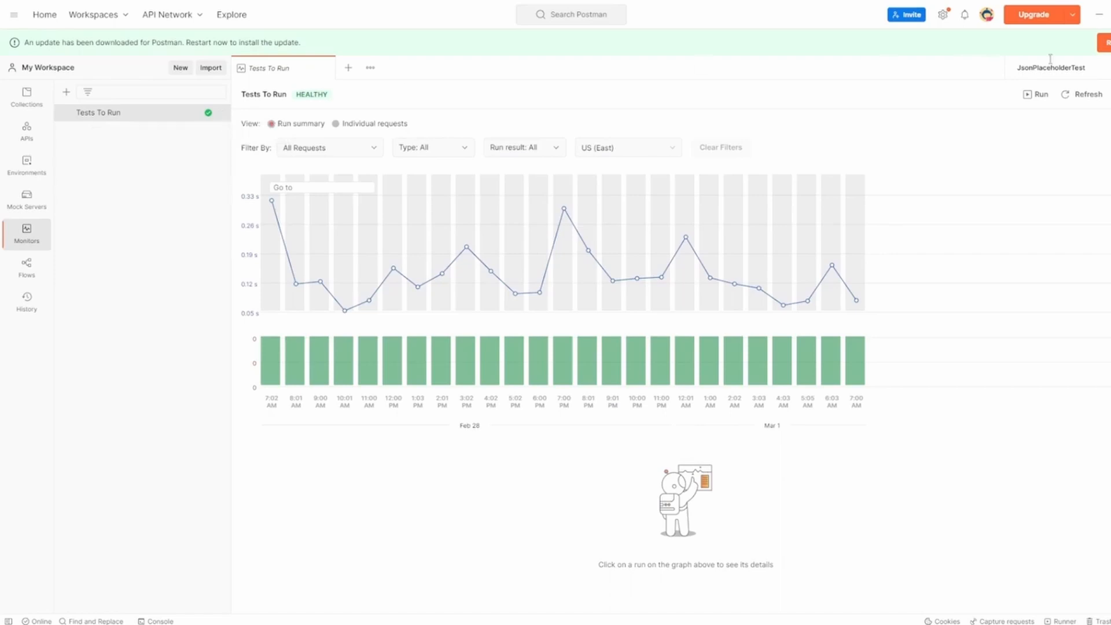
pyautogui.click(1108, 102)
pyautogui.click(1053, 162)
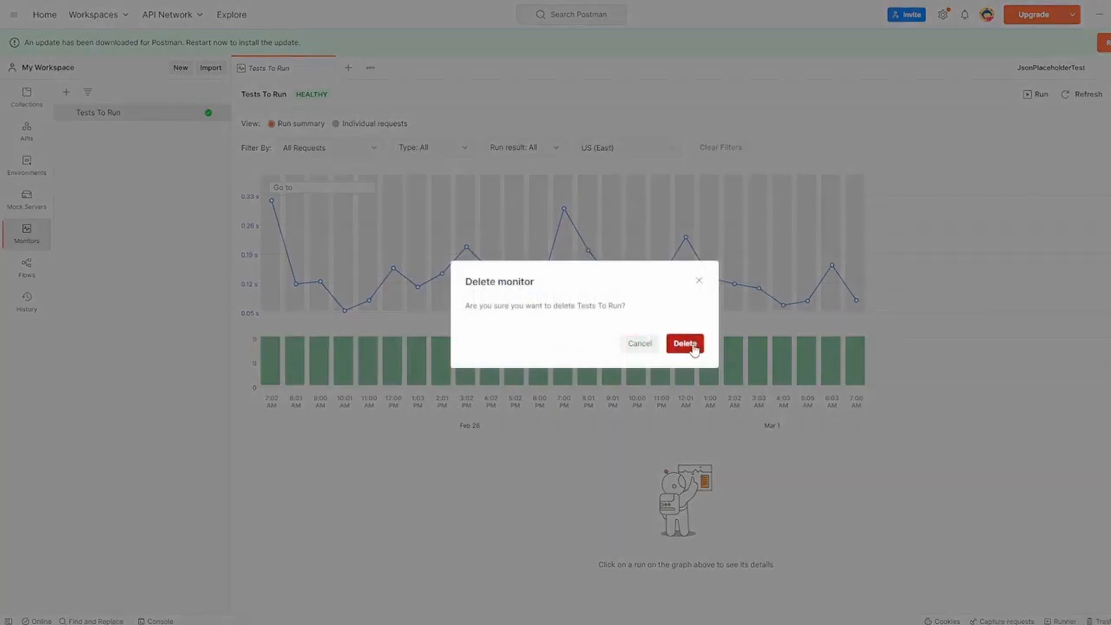
pyautogui.click(683, 343)
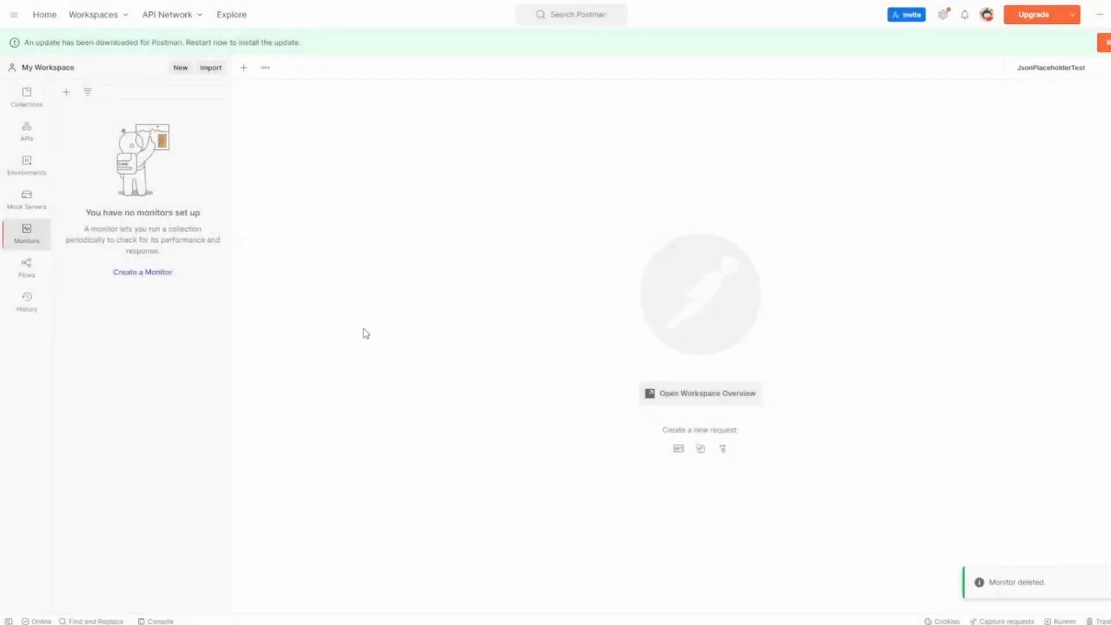